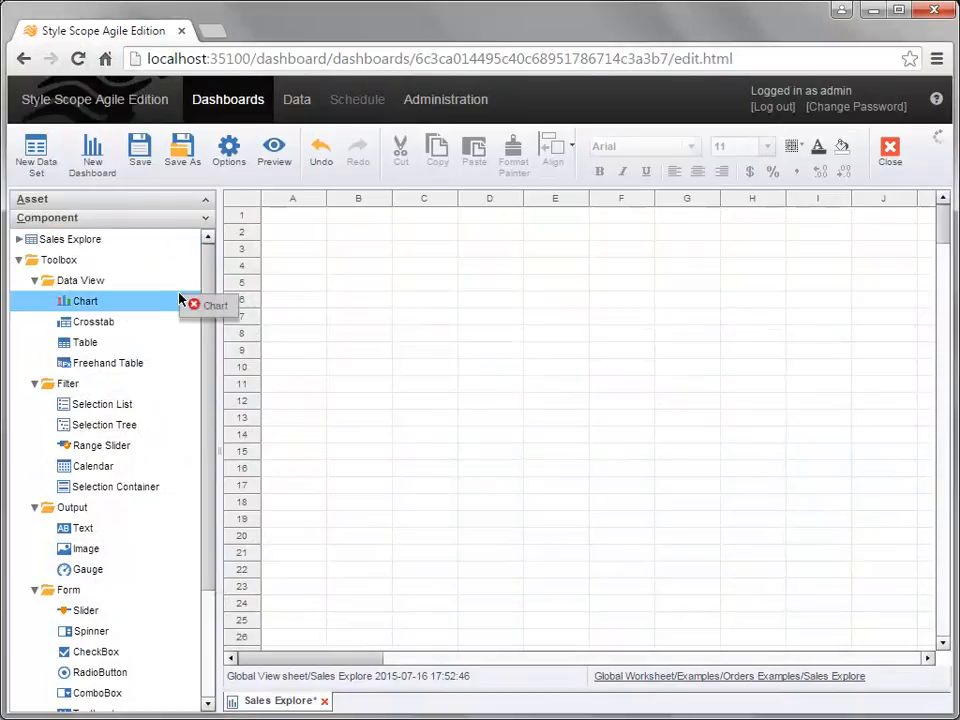
Step: Place a new chart starting around cell A2 and enlarge it to reach about column J, row 26
left_click_drag(319, 234, 290, 222)
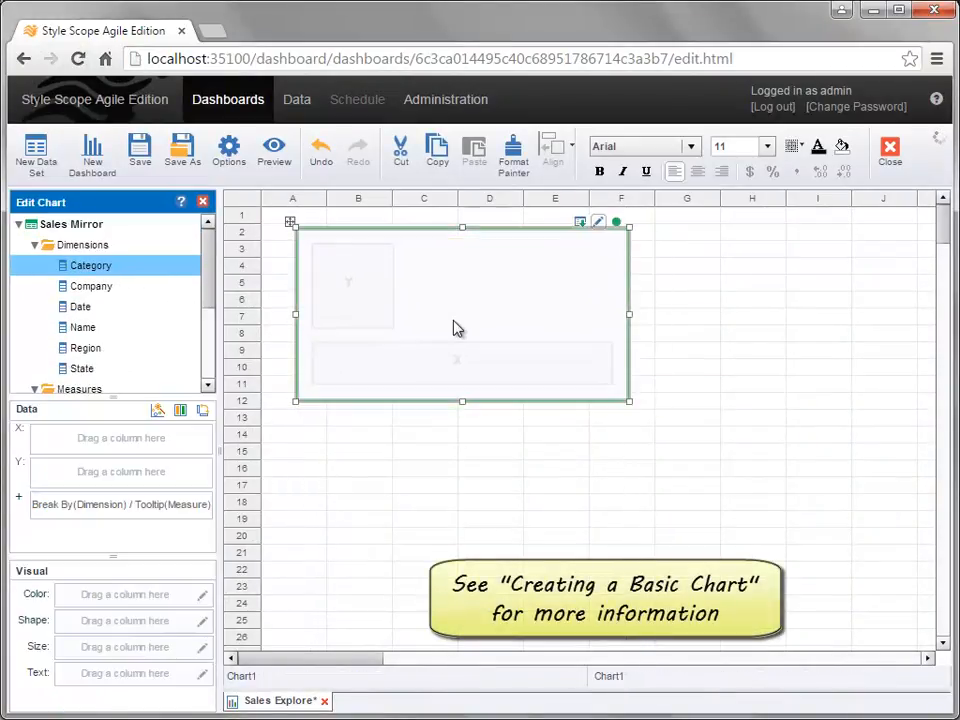
left_click_drag(629, 405, 921, 641)
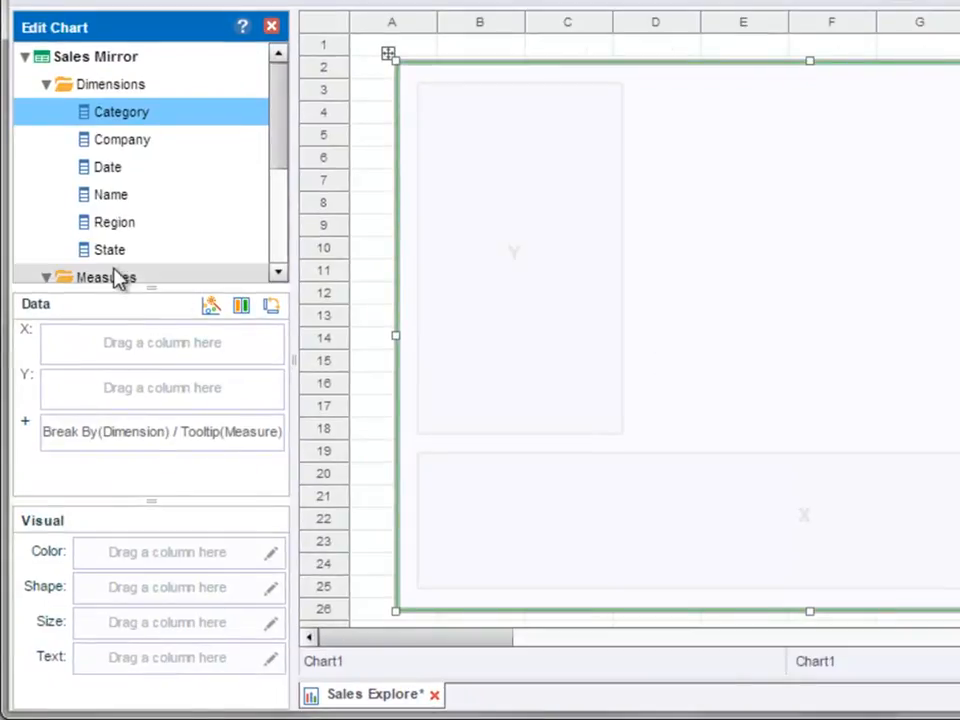
Step: Assign the State dimension to the chart's X axis and the Total measure to its Y axis
left_click_drag(110, 253, 144, 343)
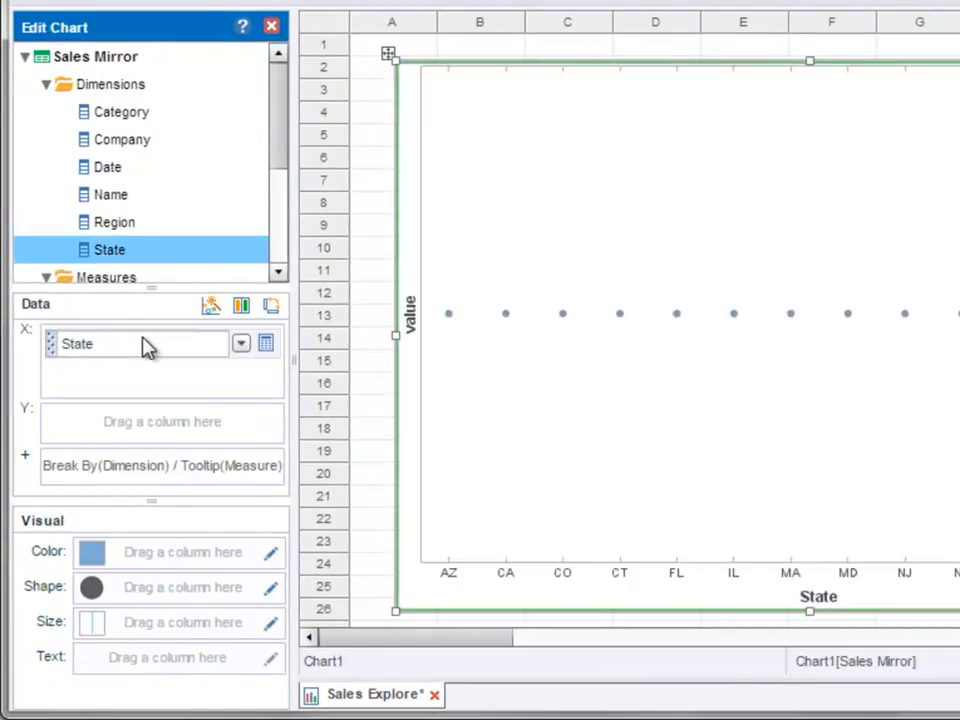
left_click(281, 246)
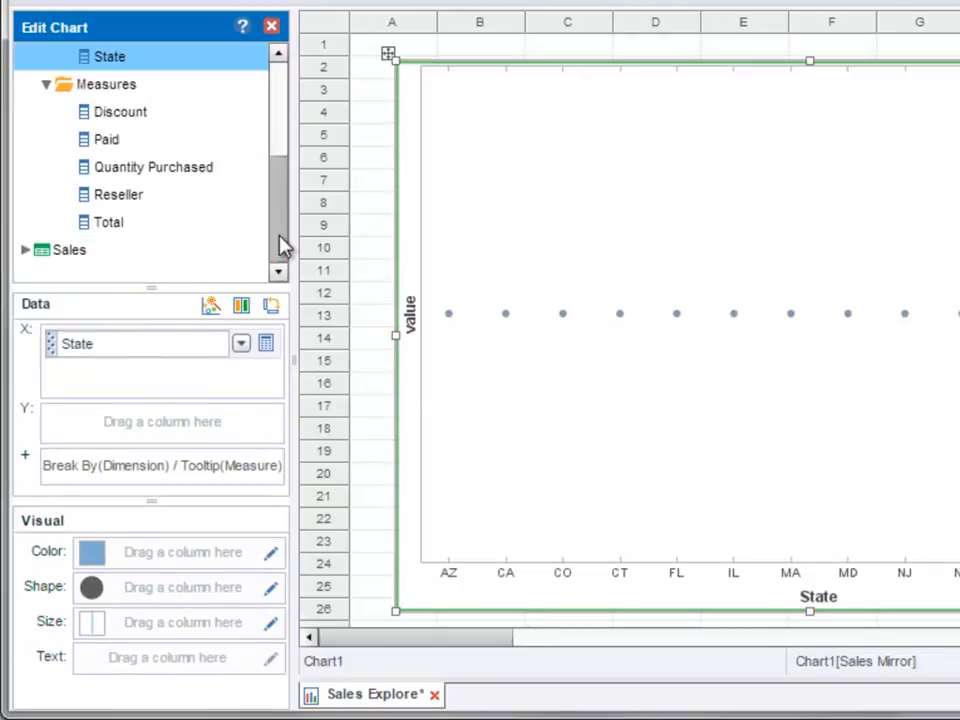
left_click(180, 224)
left_click_drag(180, 224, 163, 437)
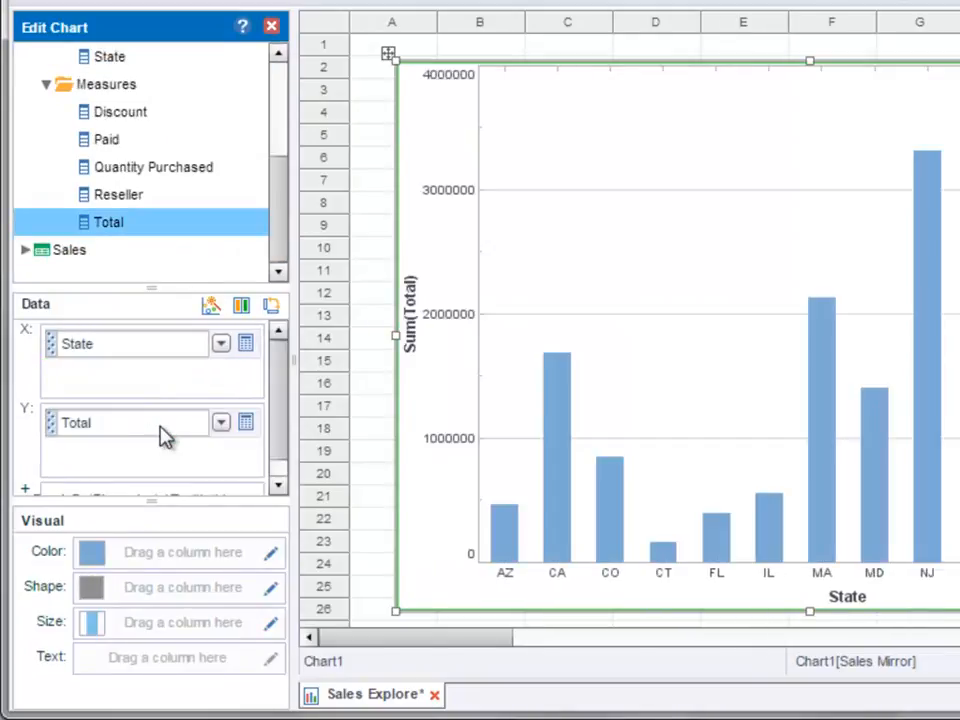
Step: Add Quantity Purchased below Total on the Y axis and Region ahead of State on the X axis
left_click_drag(192, 168, 175, 455)
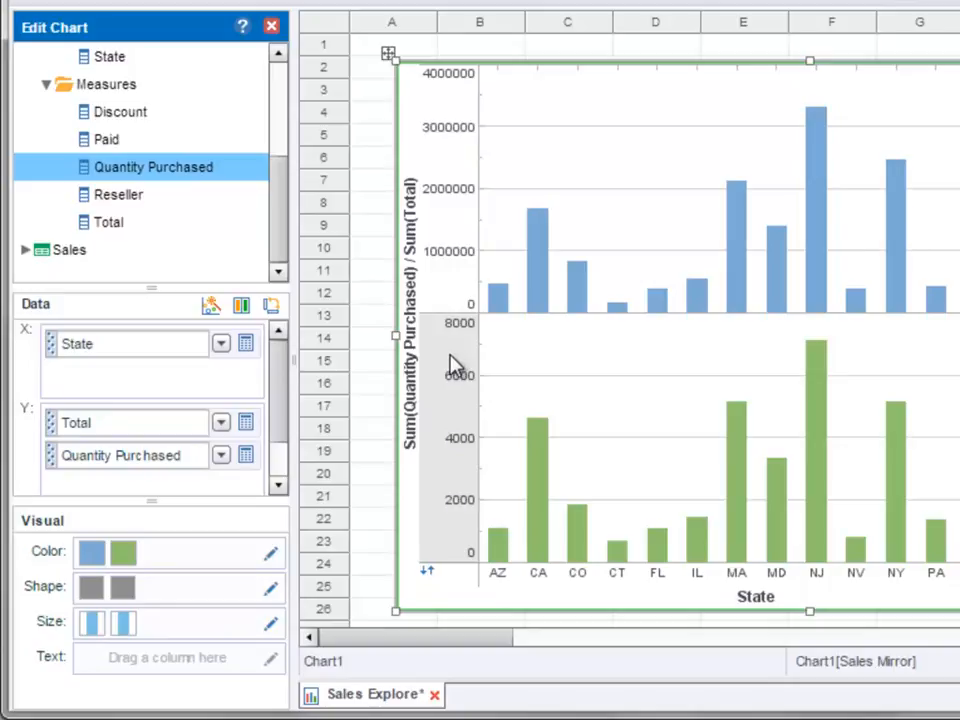
left_click_drag(281, 199, 274, 124)
left_click_drag(154, 196, 157, 338)
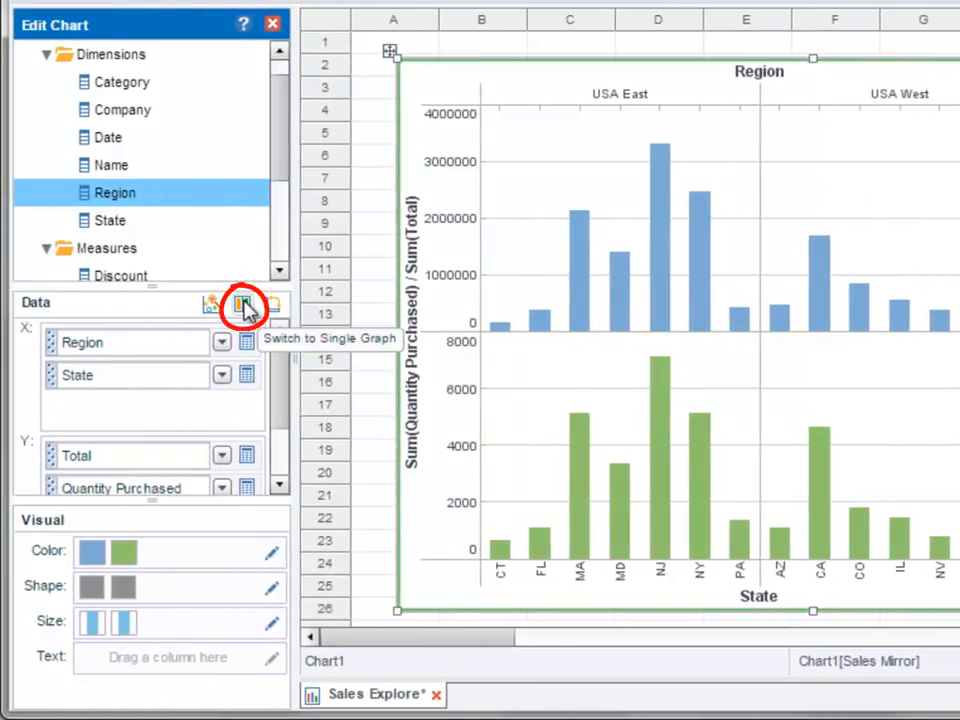
Step: Switch the chart to a single graph and plot Quantity Purchased on a secondary axis
left_click(245, 307)
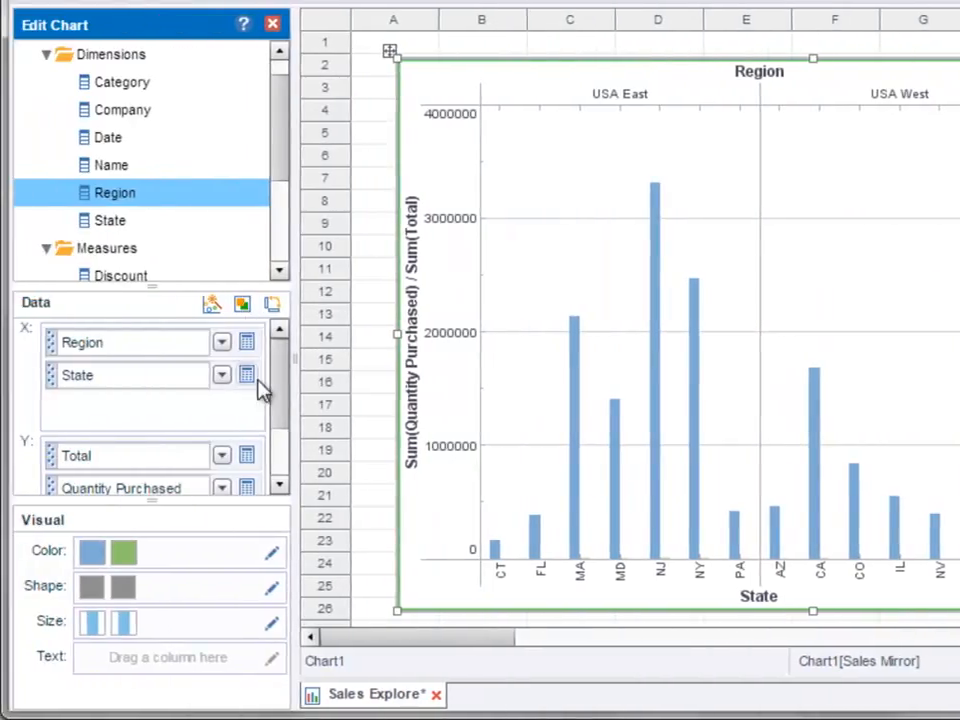
left_click(248, 490)
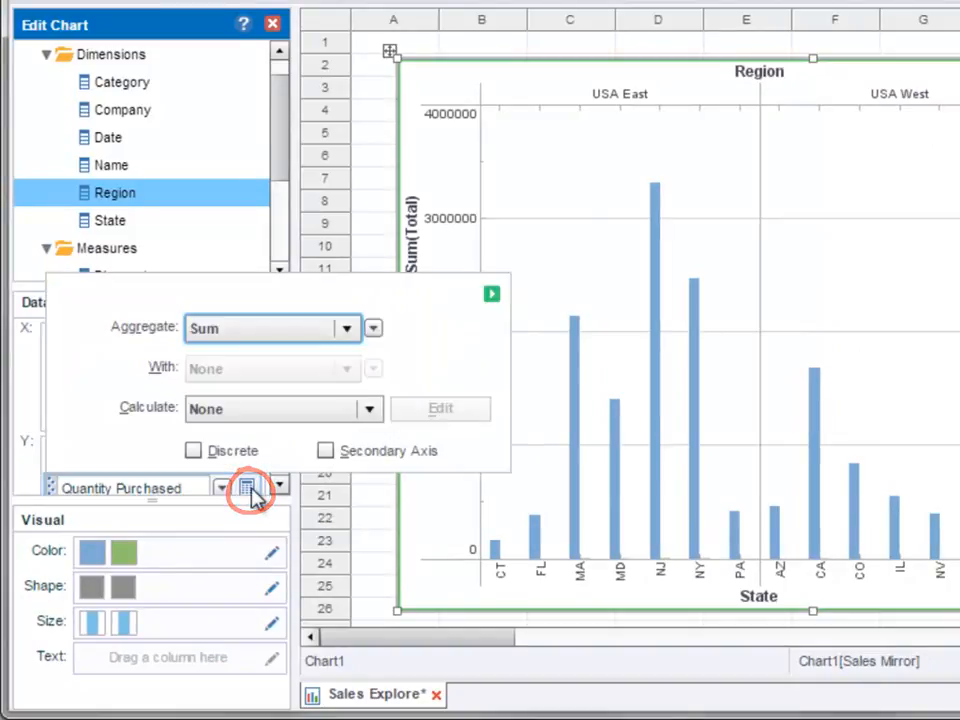
left_click(326, 453)
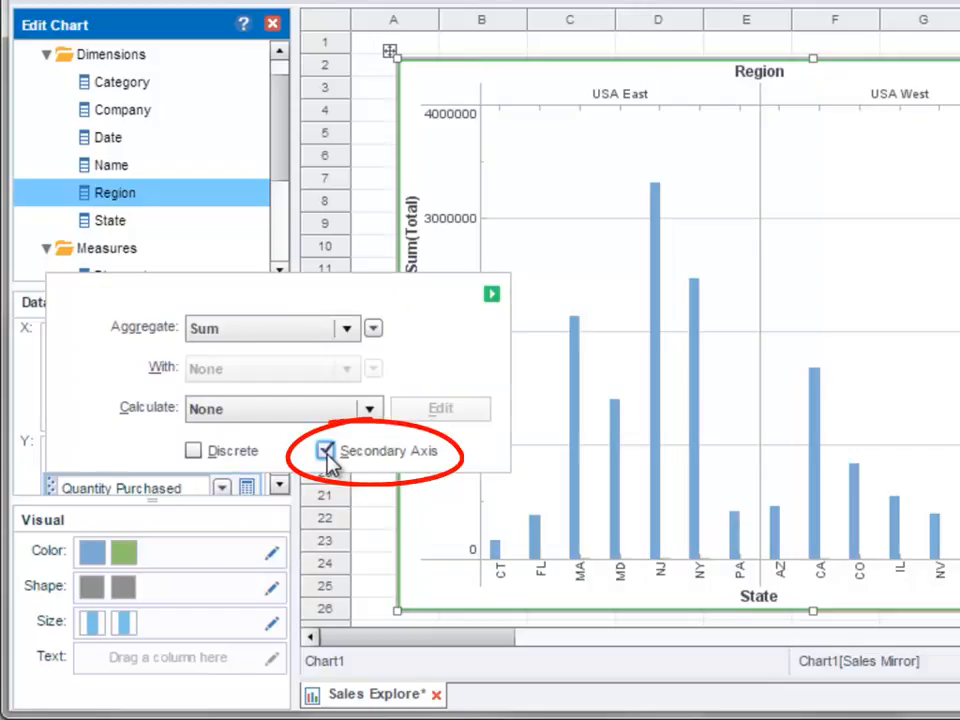
left_click(491, 294)
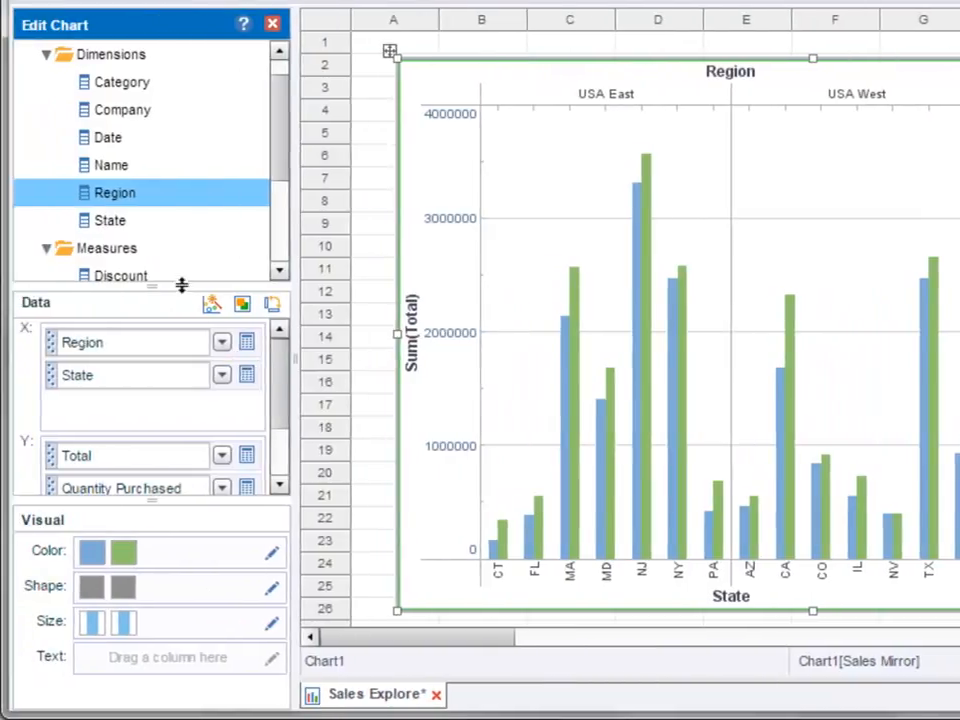
Step: Add the Date dimension above Total on the Y axis and set its level to Quarter
left_click_drag(181, 285, 174, 234)
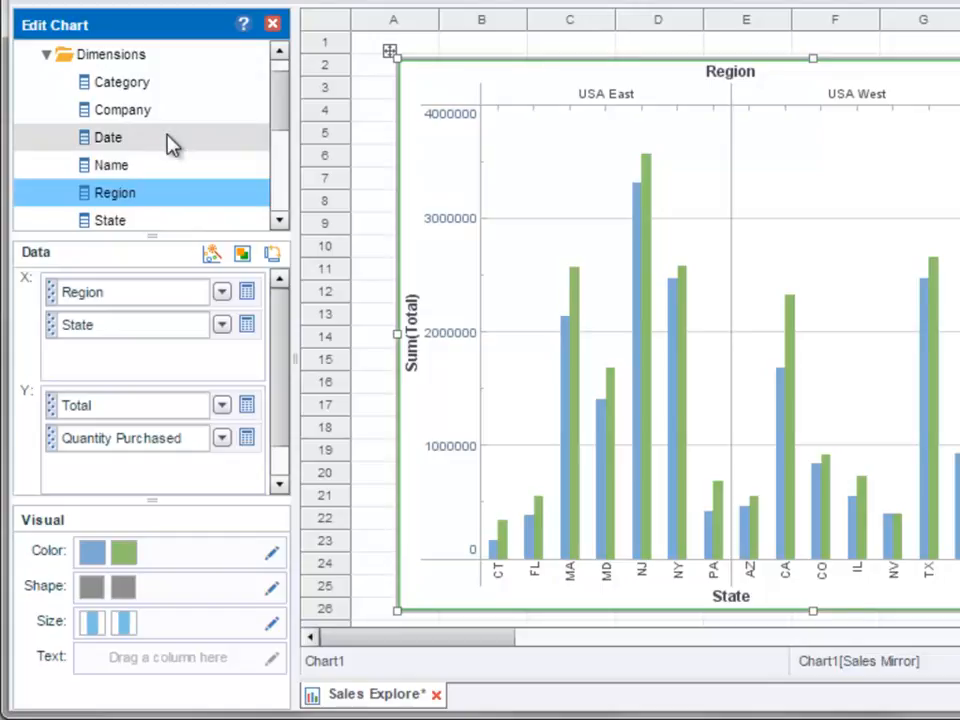
left_click_drag(168, 140, 145, 474)
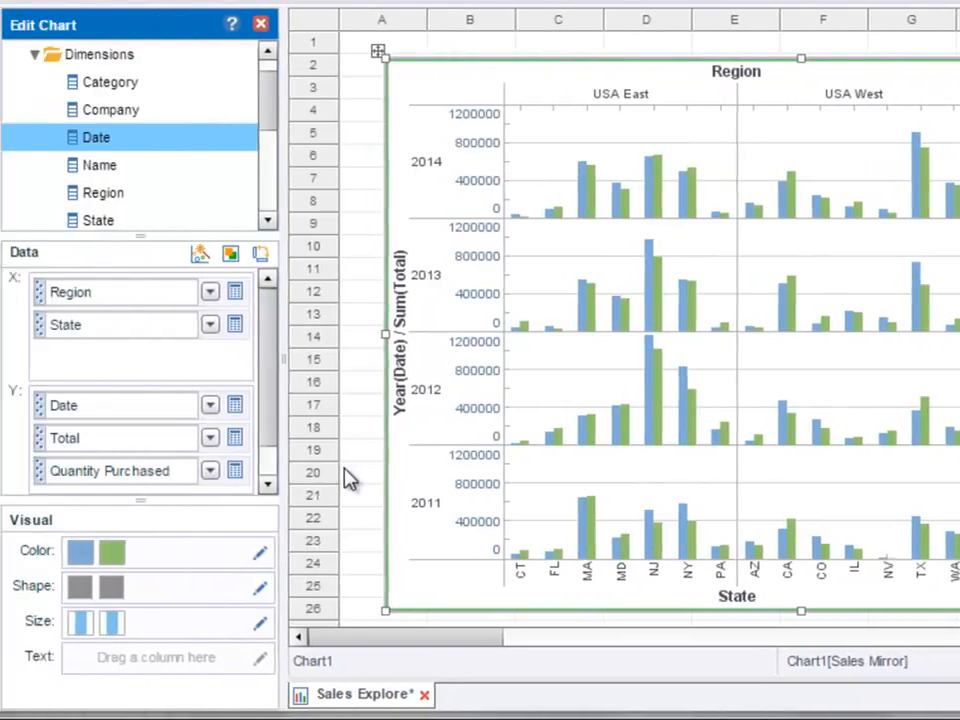
left_click(247, 406)
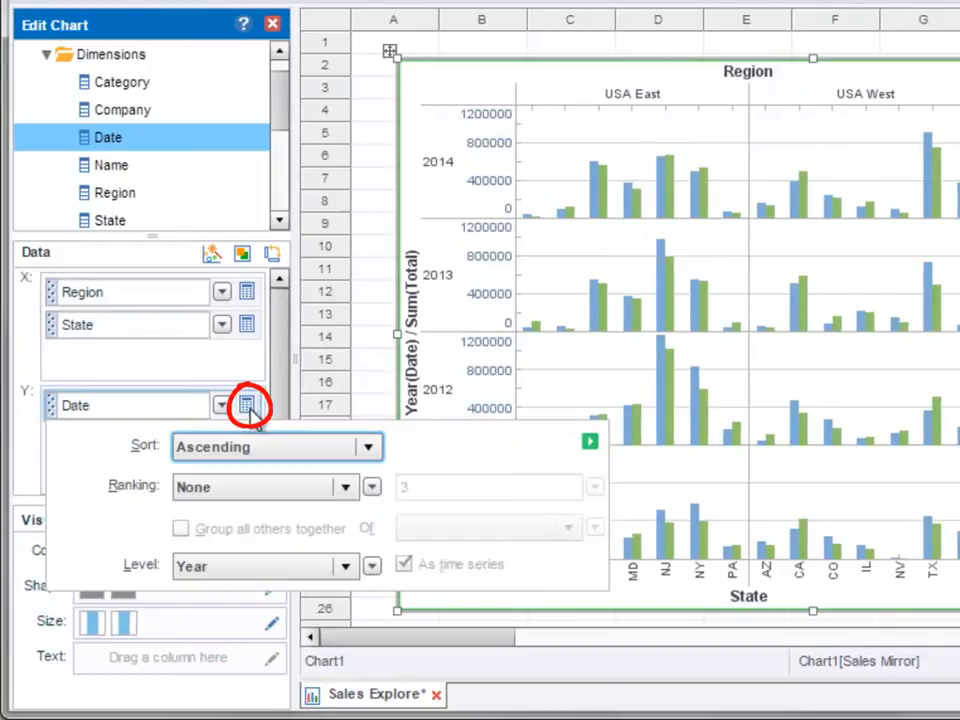
left_click(346, 567)
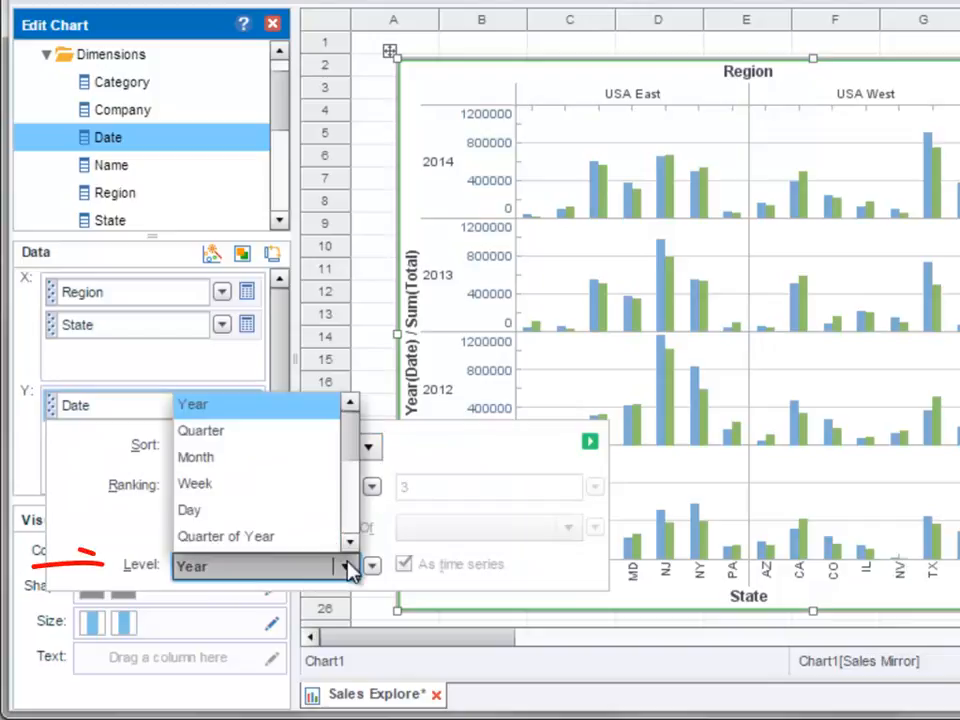
left_click(305, 432)
left_click(590, 442)
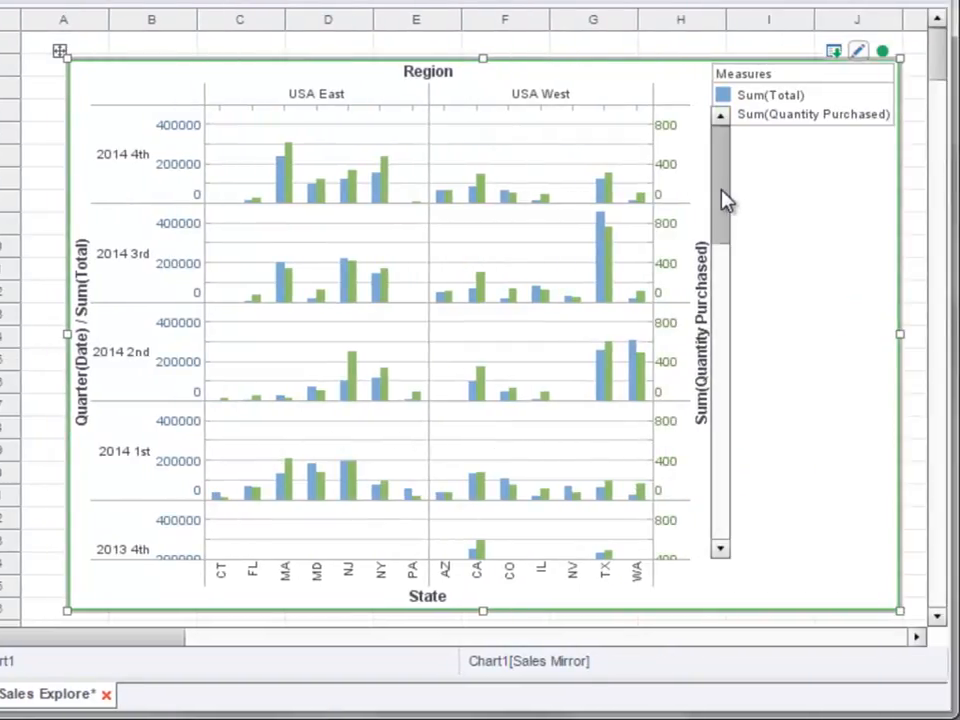
Step: Set the level of the Y axis Date dimension to Year
left_click_drag(726, 200, 741, 178)
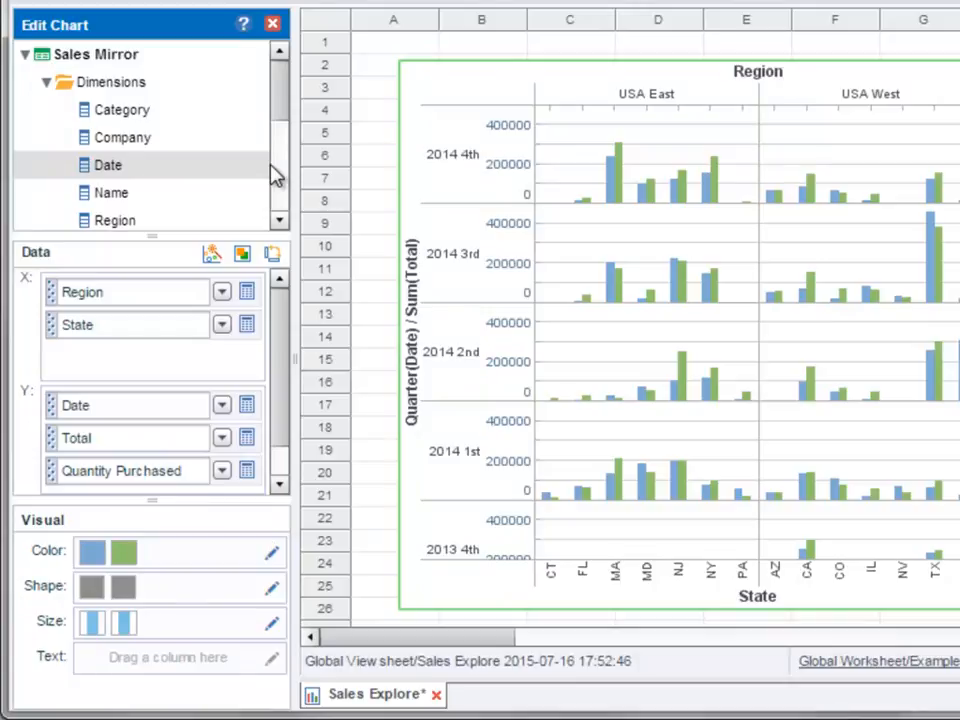
left_click(271, 166)
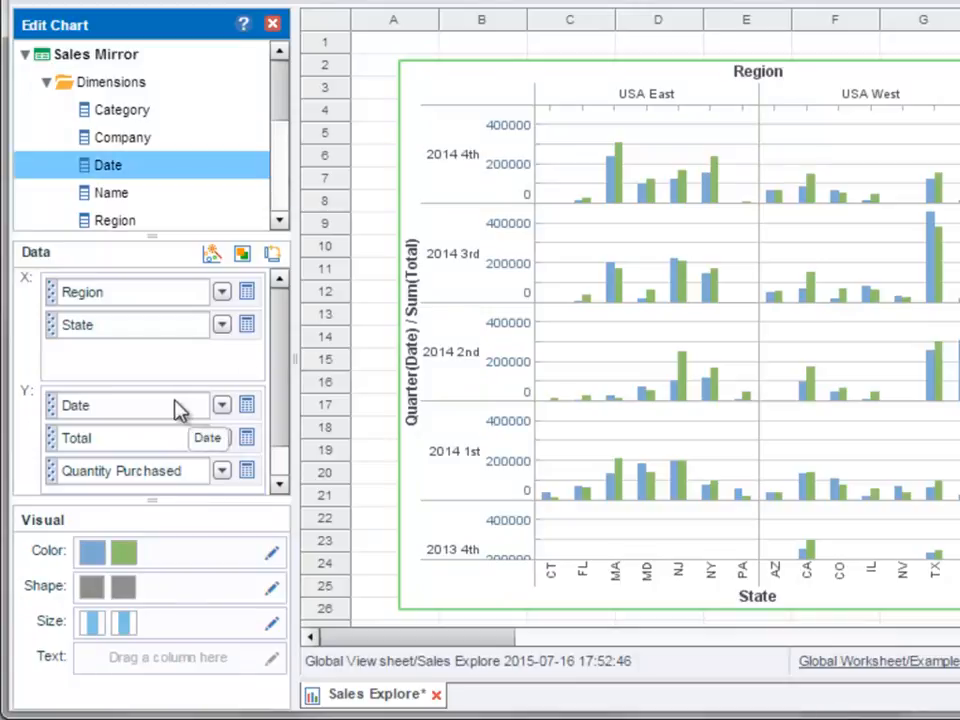
left_click(247, 405)
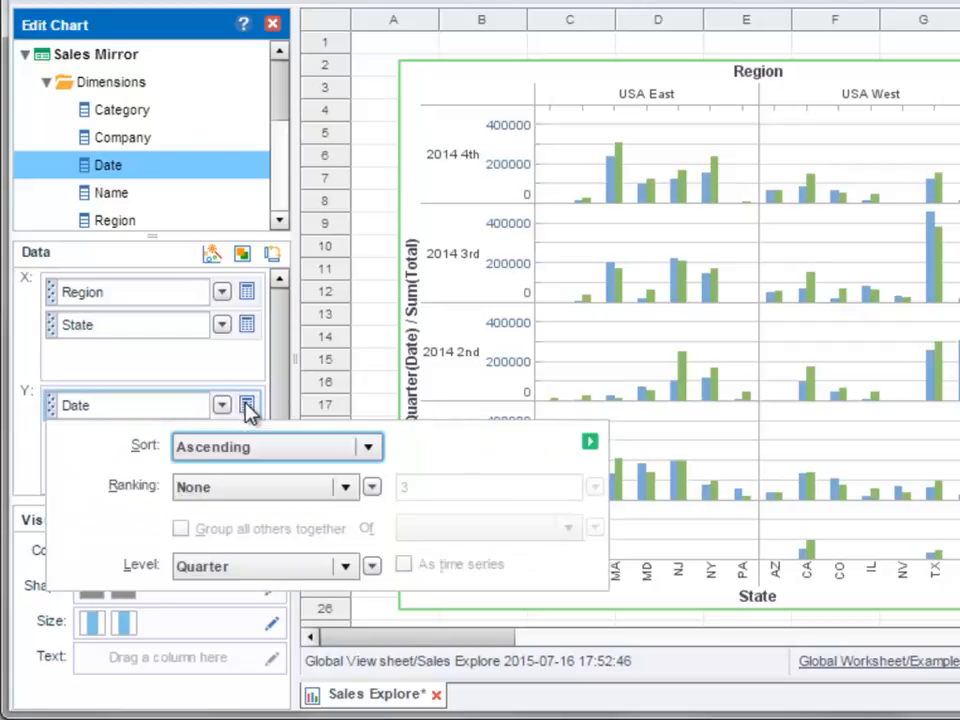
left_click(288, 566)
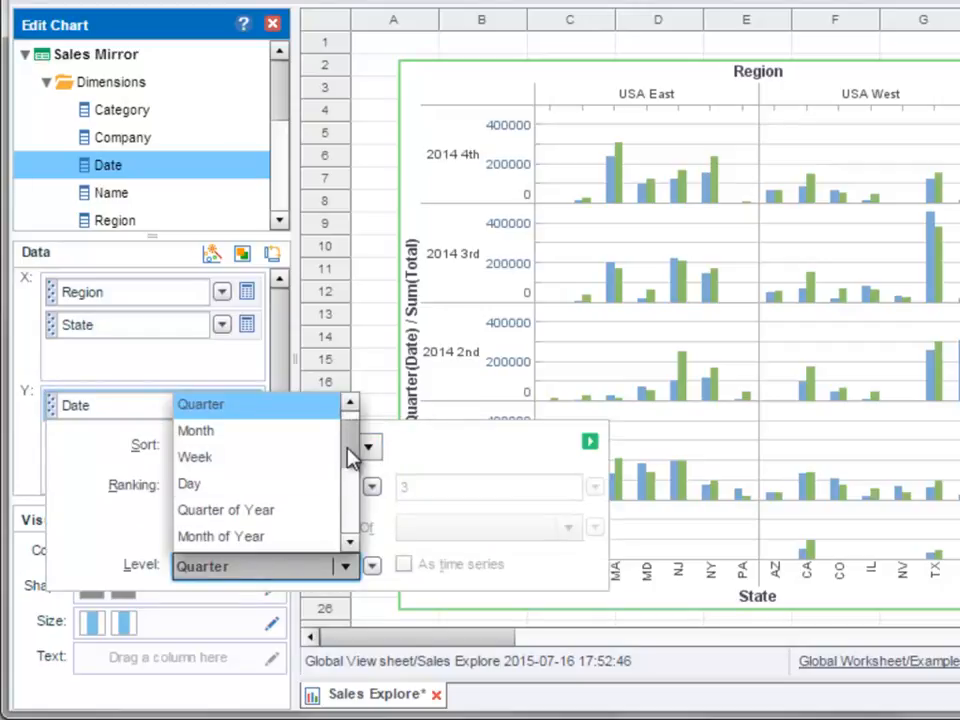
left_click_drag(349, 454, 336, 424)
left_click(308, 405)
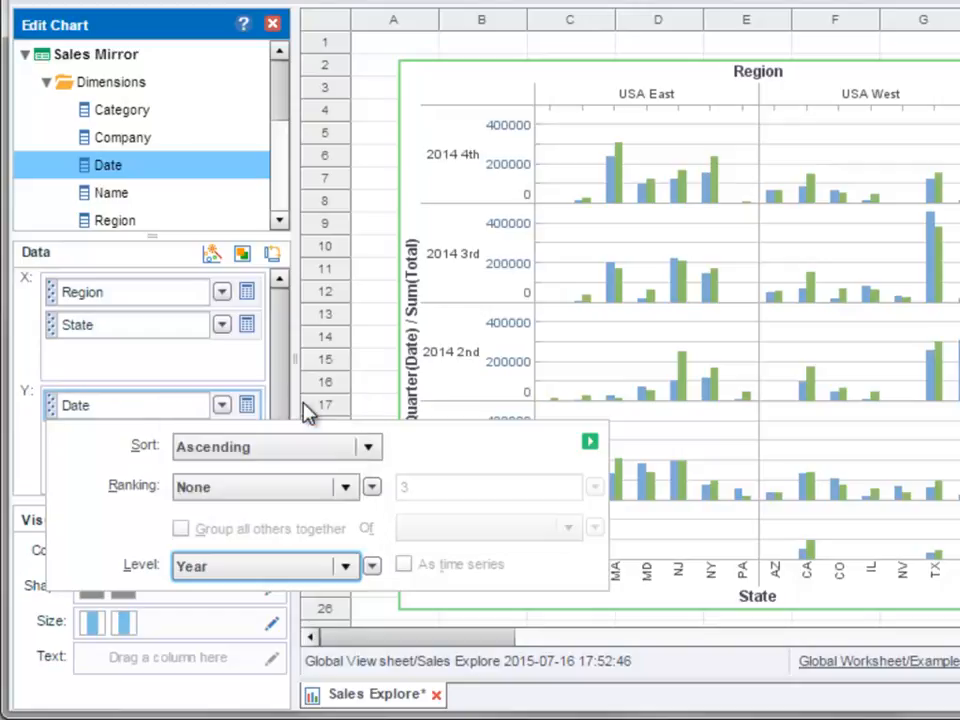
left_click(590, 441)
Step: Move Date from the Y axis to the Color binding and switch the chart to separate graphs
left_click_drag(146, 416, 176, 559)
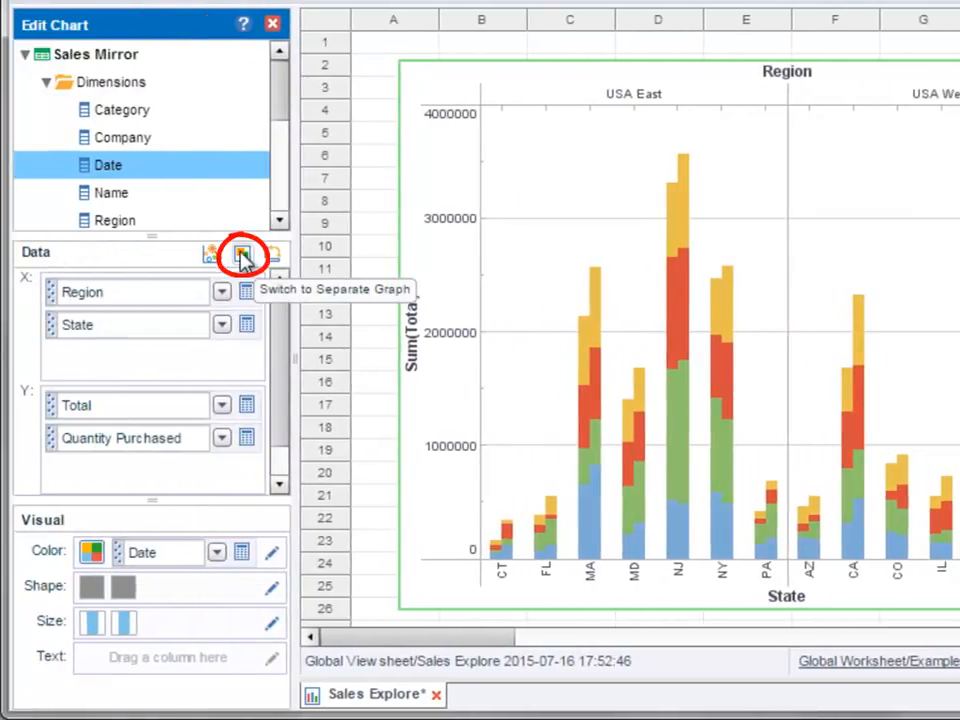
left_click(242, 255)
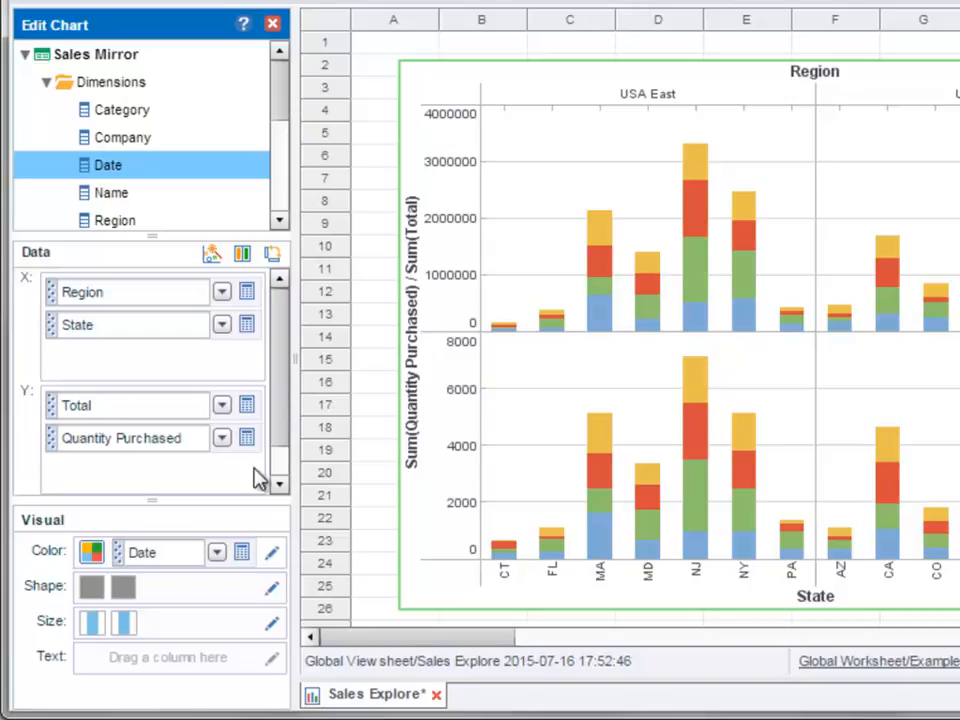
Step: Set the Color binding's Date level to Quarter and move Date back to the Y axis
left_click(251, 561)
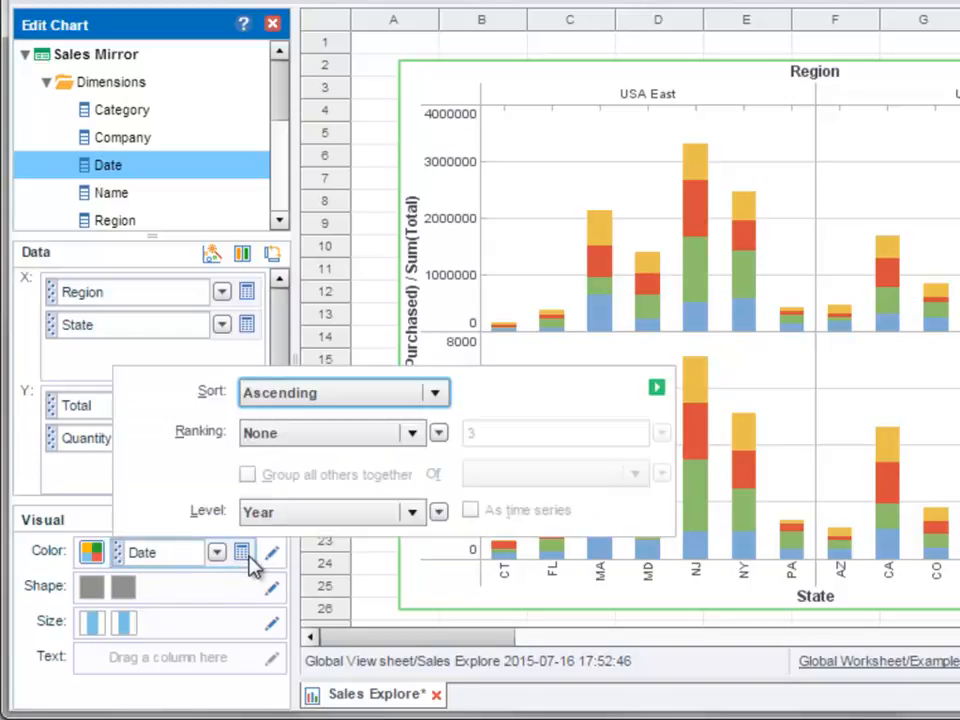
left_click(370, 515)
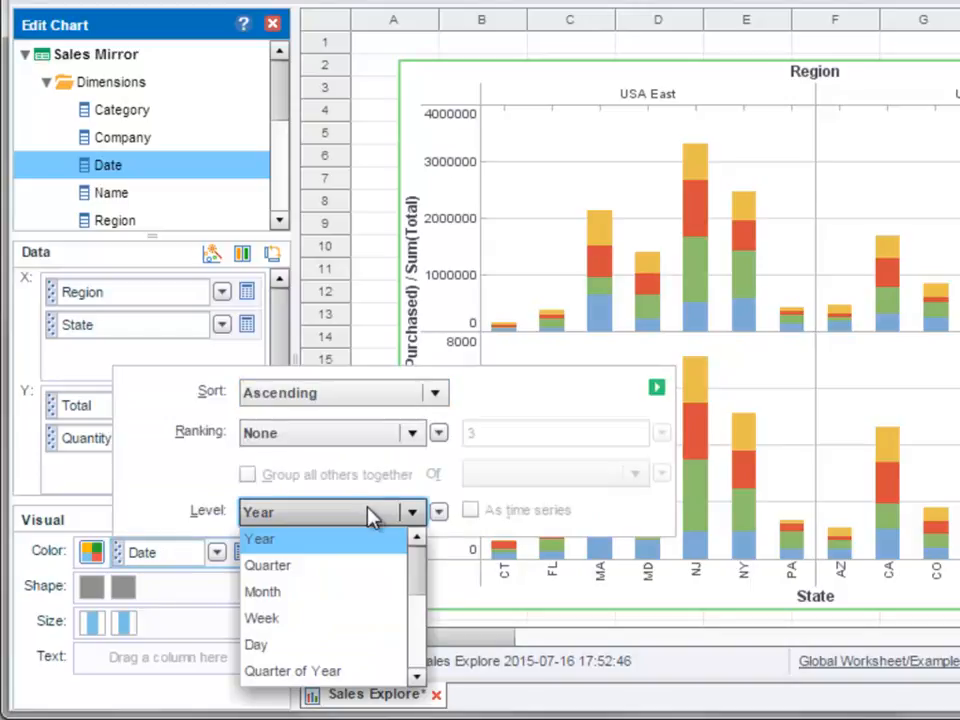
left_click(369, 564)
left_click(654, 389)
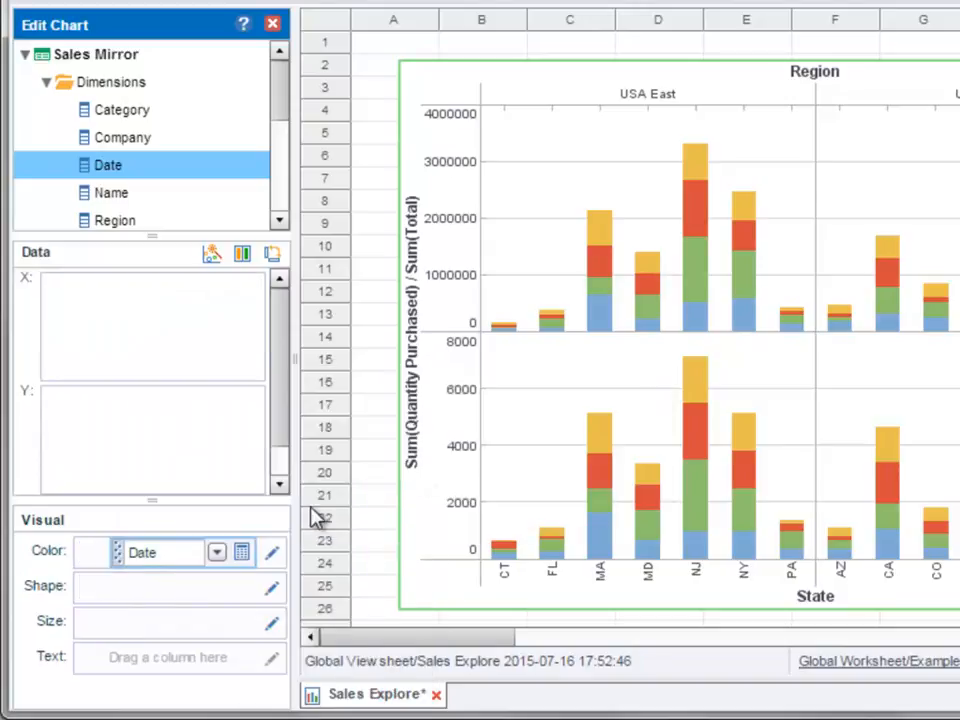
left_click_drag(142, 552, 179, 469)
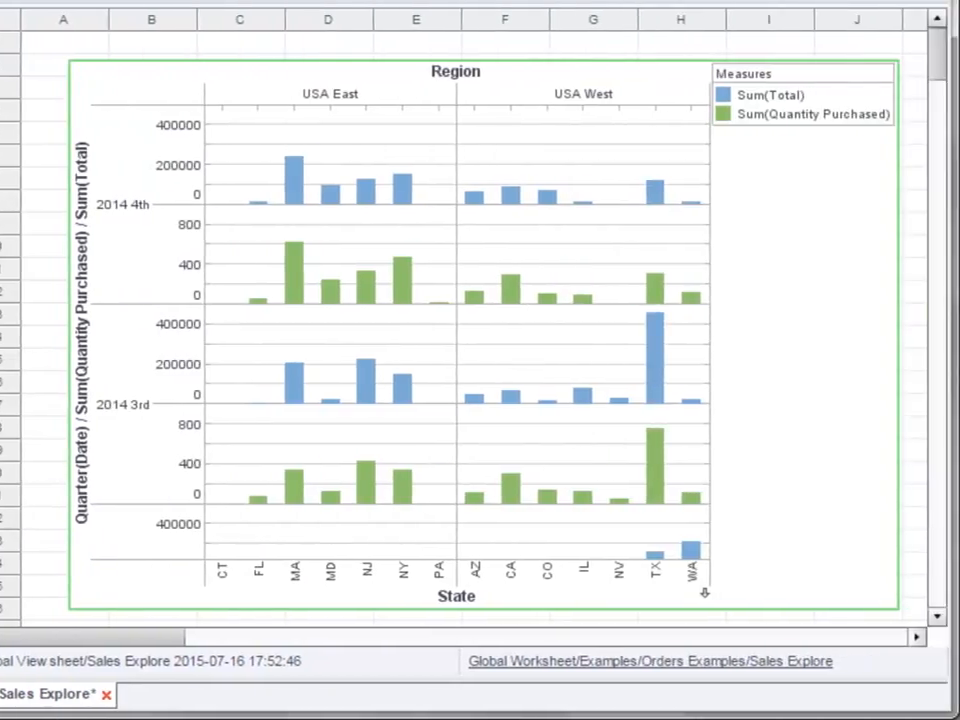
Step: Resize the chart's quarterly subgraphs by first reducing their row height, then stretching the rows much taller
left_click(249, 407)
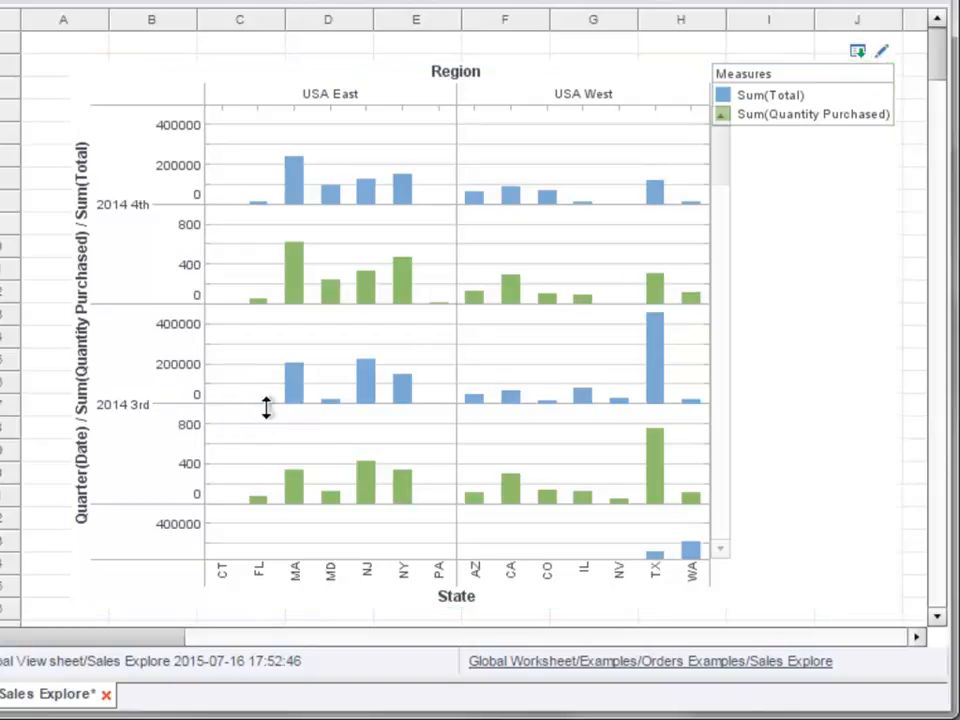
left_click_drag(268, 407, 263, 384)
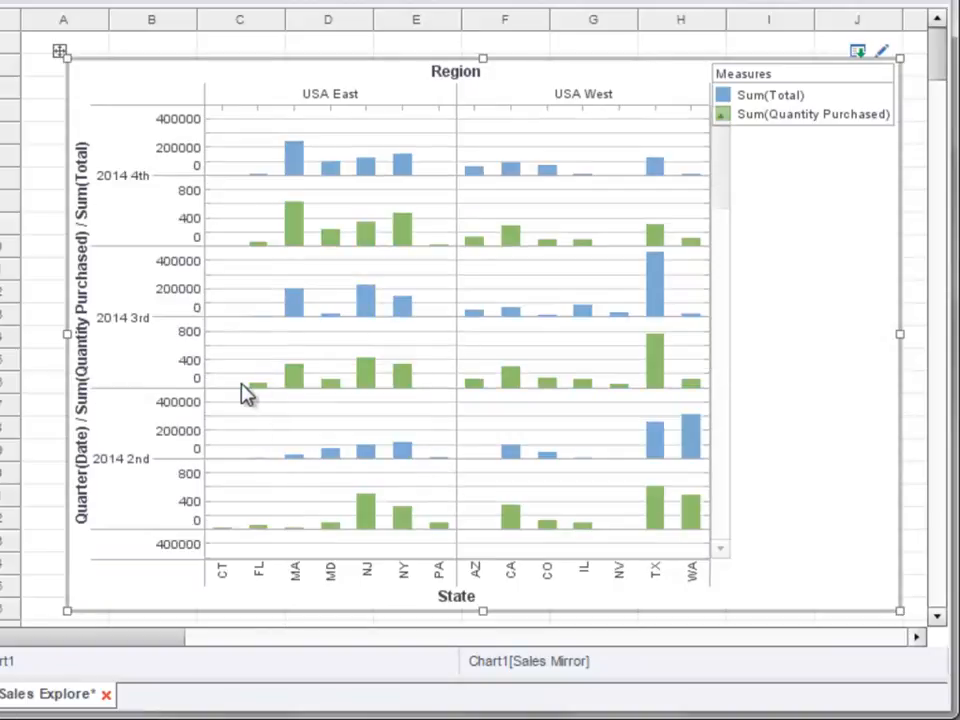
left_click_drag(228, 389, 241, 472)
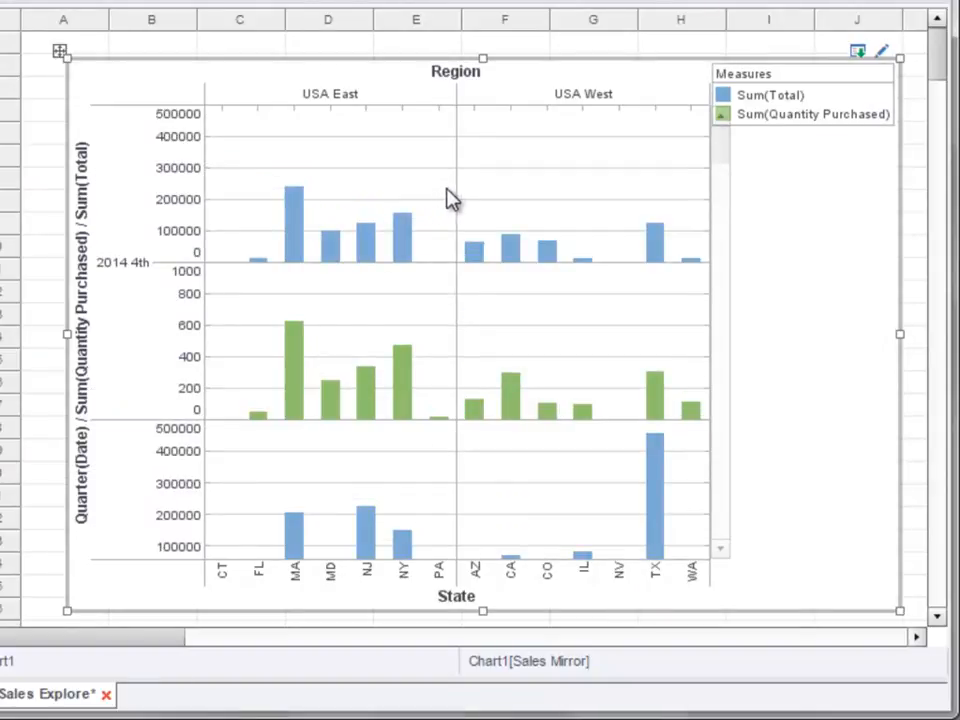
mouse_move(456, 182)
left_mouse_down()
mouse_move(424, 186)
mouse_move(456, 184)
left_mouse_up()
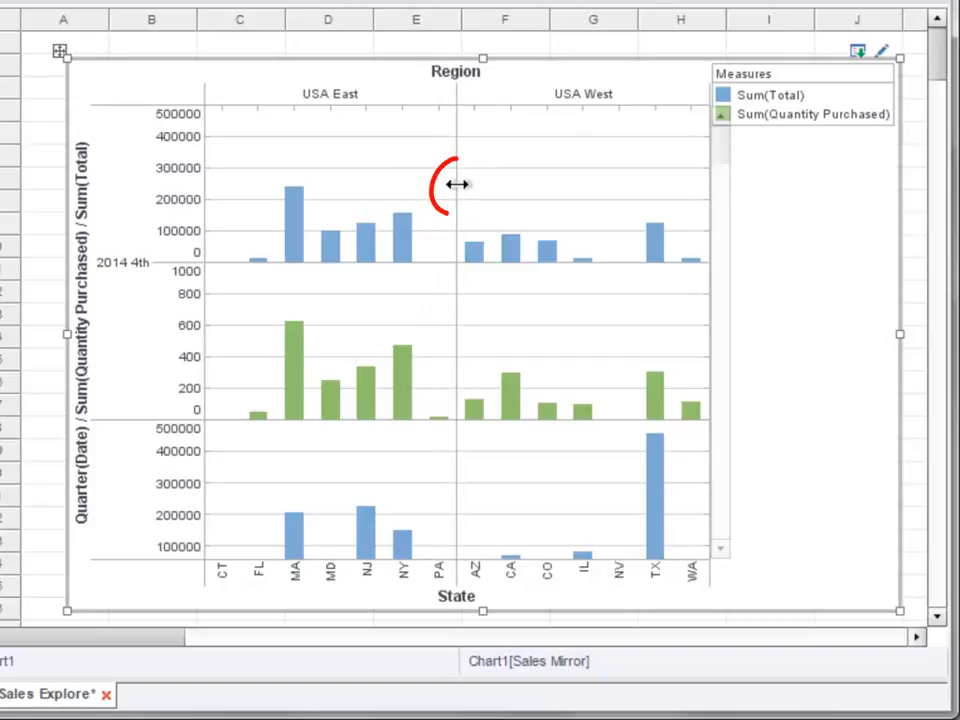